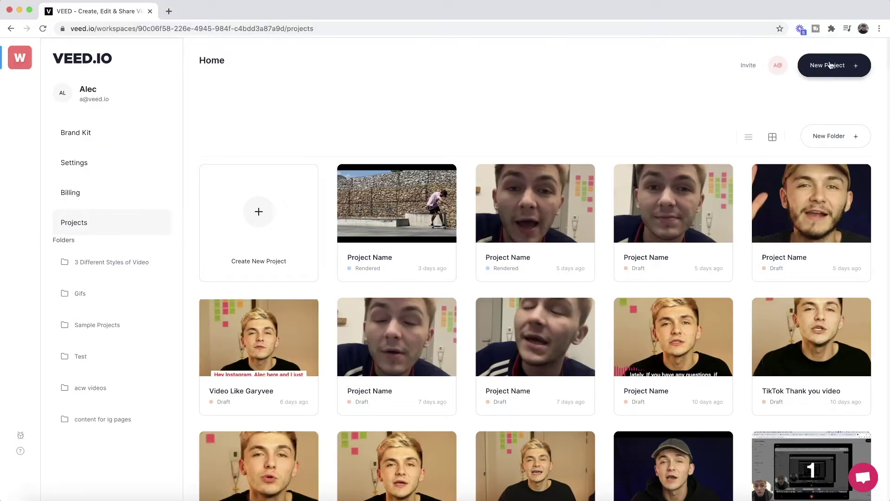
# Start a new project and upload the vertical talking-head .MOV clip from Downloads
pyautogui.click(830, 65)
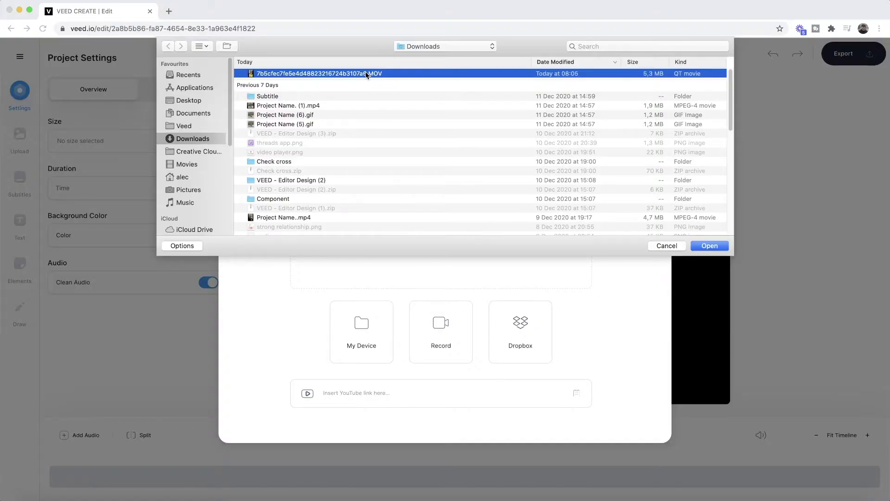
pyautogui.click(698, 245)
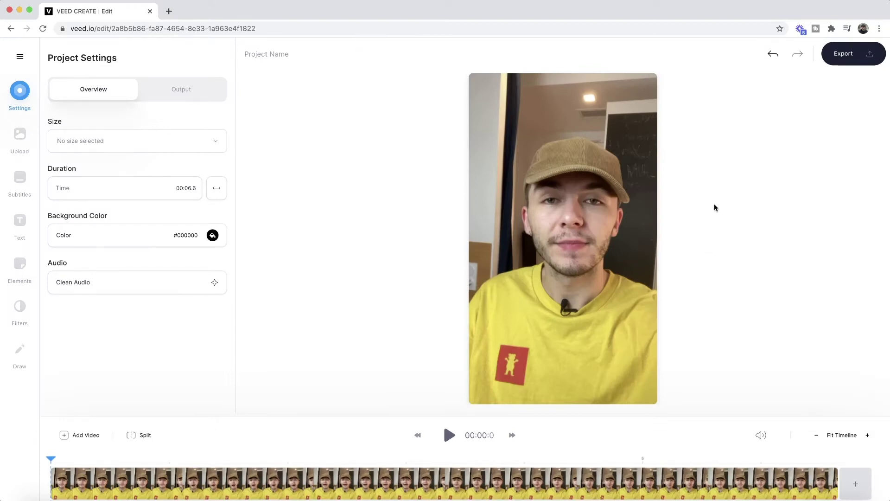
pyautogui.click(449, 436)
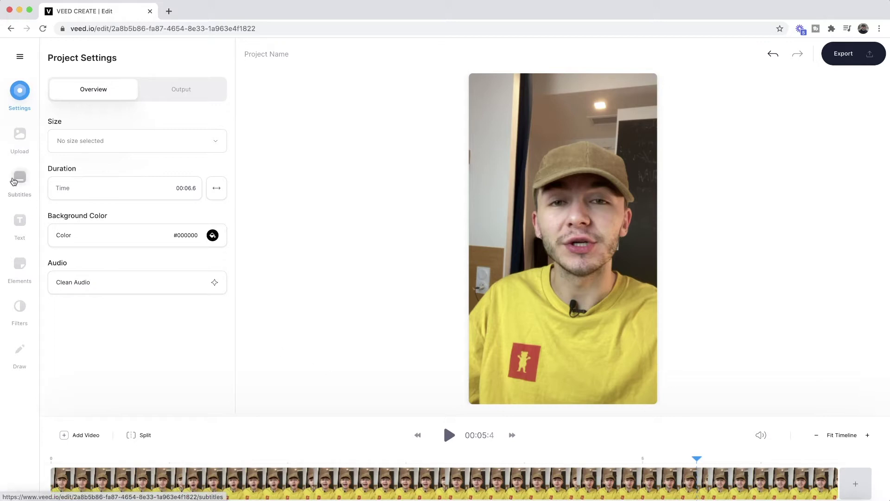
# Run Auto Subtitles with the detection language set to English (Great Britain)
pyautogui.click(13, 181)
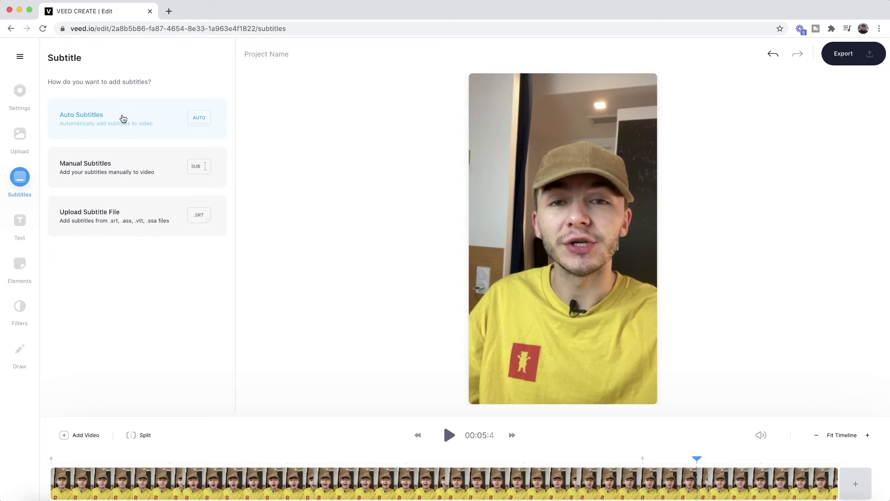
pyautogui.click(123, 120)
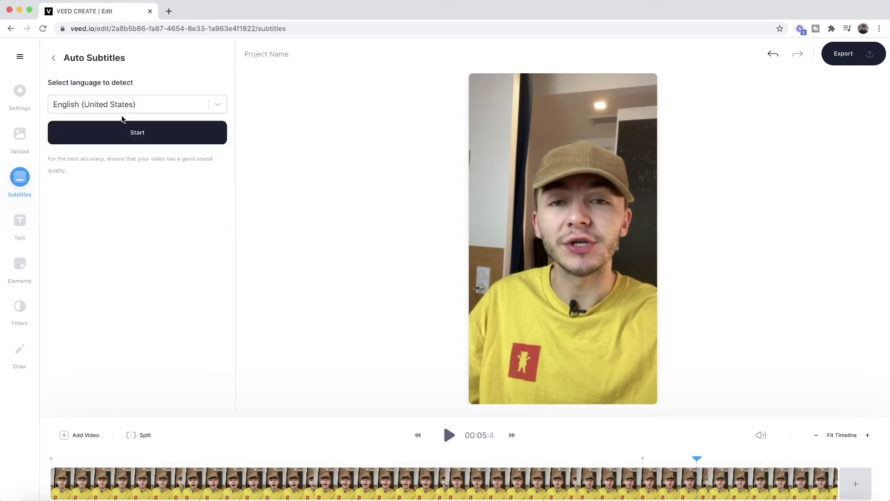
pyautogui.click(213, 103)
pyautogui.scroll(-5, 156, 179)
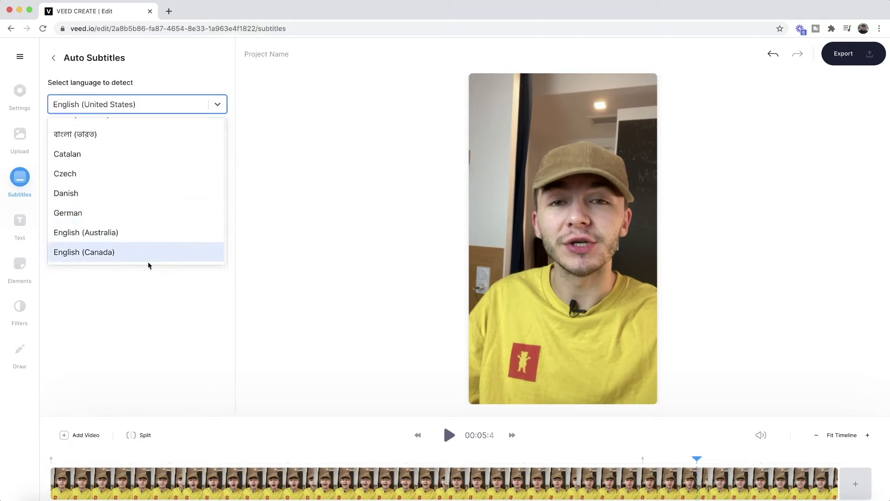
pyautogui.write('engl')
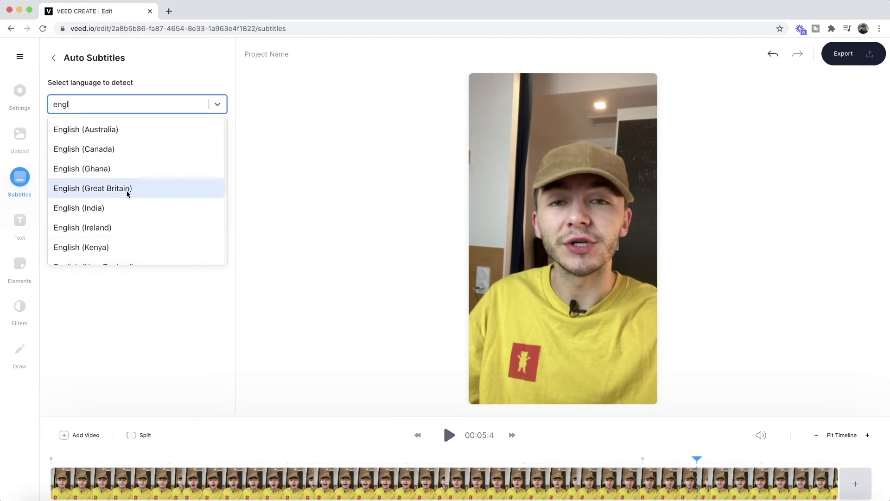
pyautogui.click(128, 194)
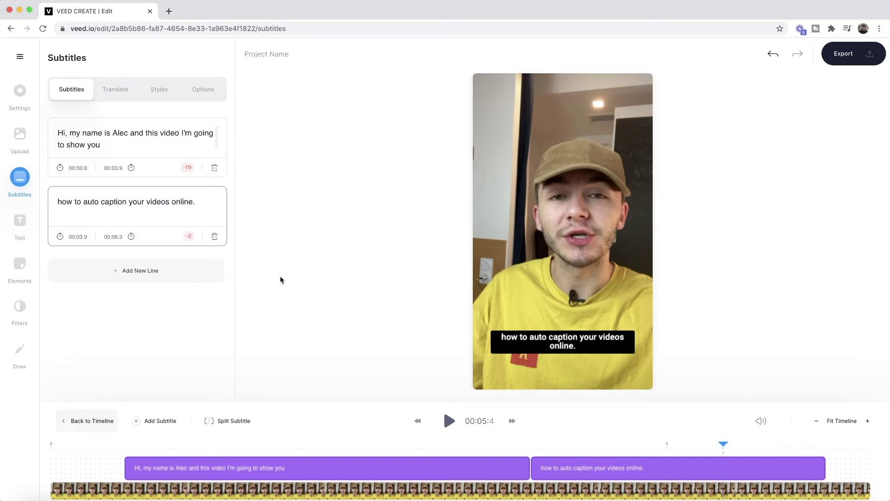
pyautogui.click(45, 447)
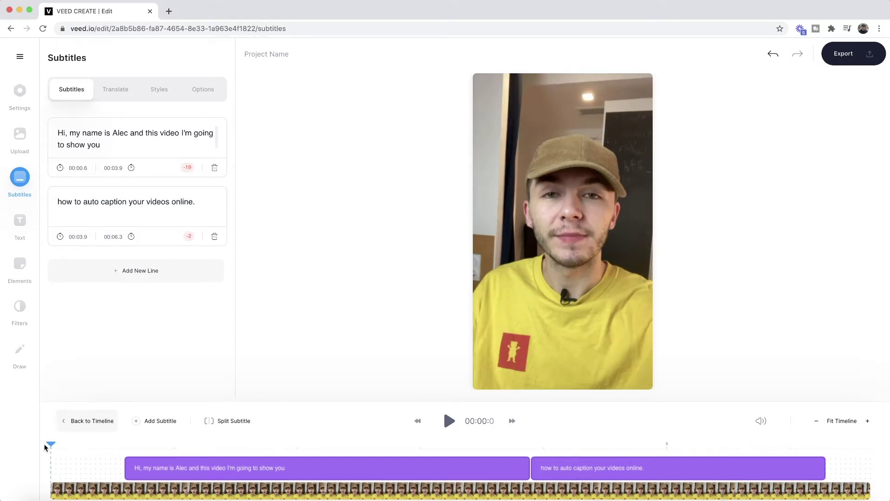
pyautogui.click(452, 424)
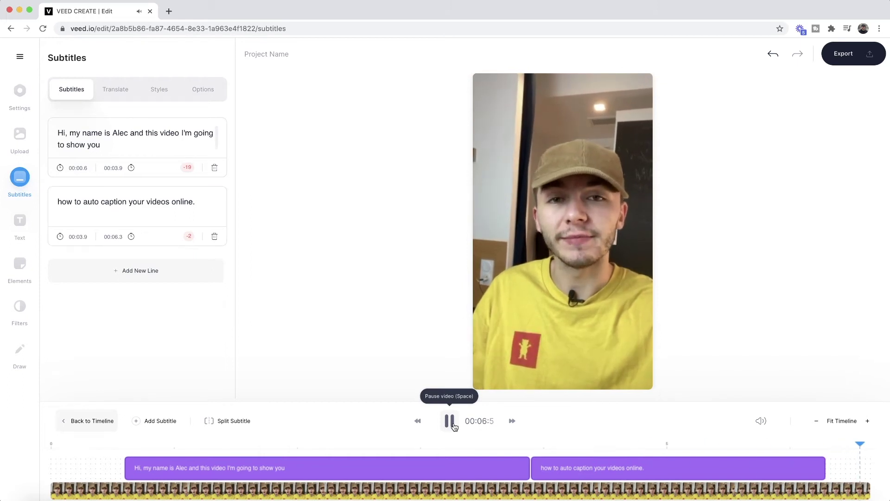
pyautogui.click(290, 442)
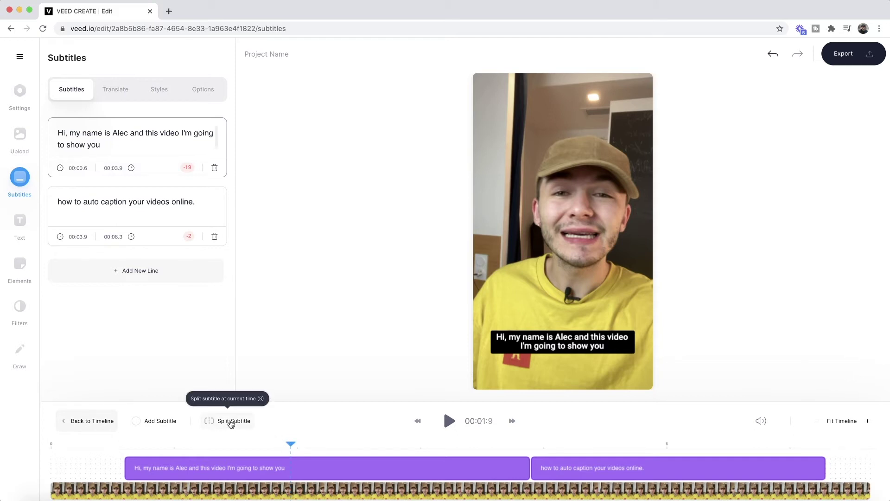
# Split the first subtitle at 1.9 s and return to the start of the video
pyautogui.click(231, 422)
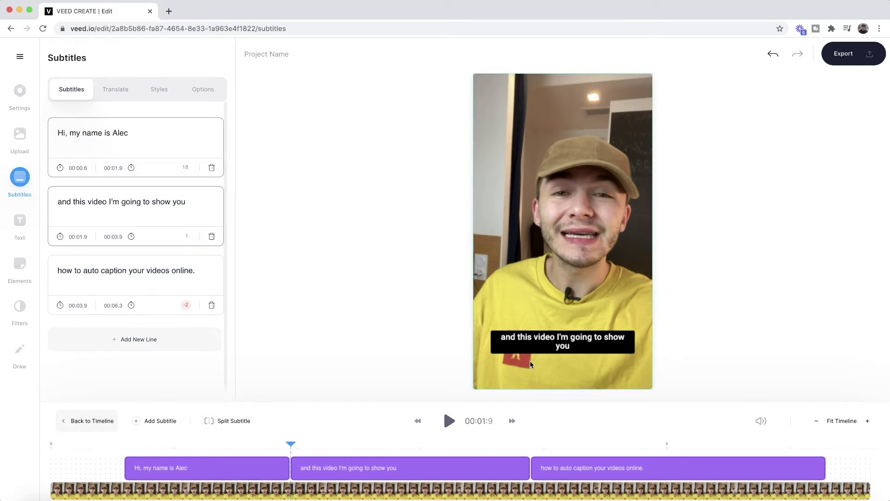
pyautogui.click(153, 445)
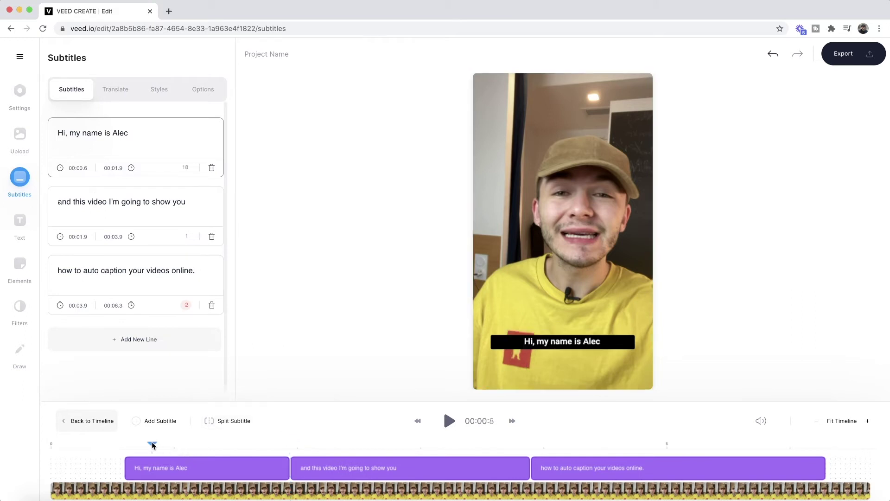
pyautogui.click(70, 445)
# Play back and check the split caption lines at 1.2 s and 2.5 s
pyautogui.click(448, 420)
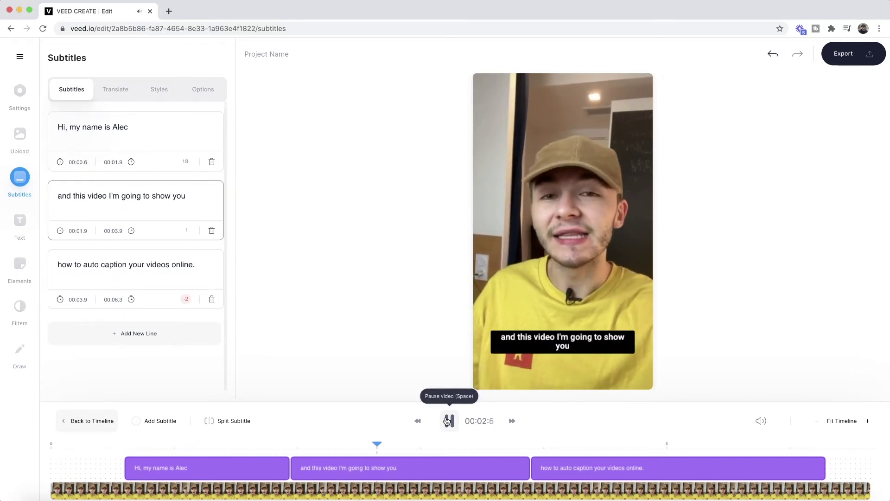
pyautogui.click(449, 420)
pyautogui.click(206, 445)
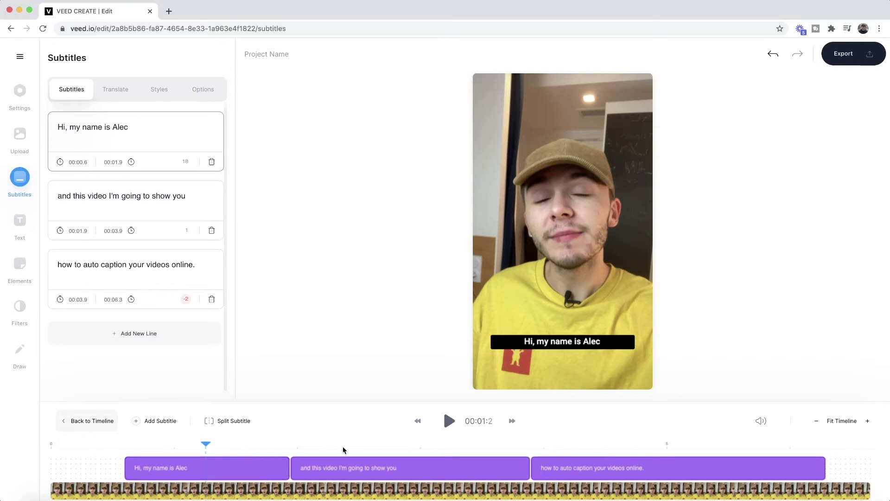
pyautogui.click(368, 444)
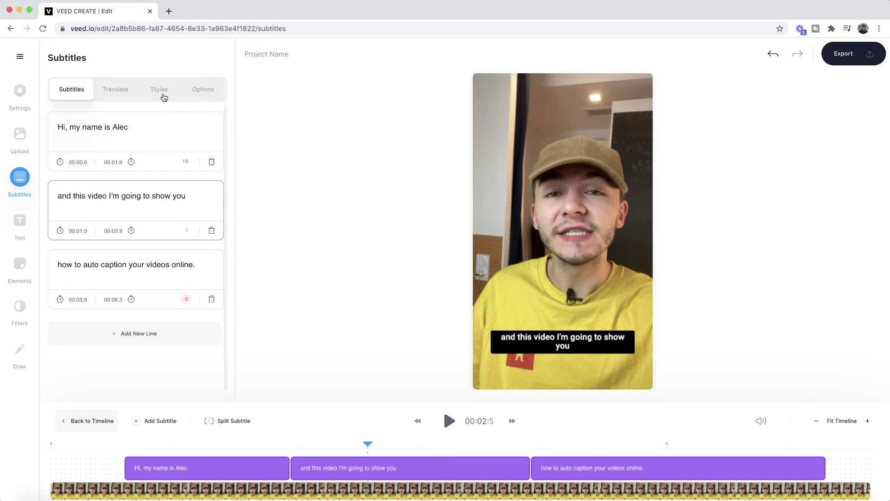
pyautogui.click(164, 97)
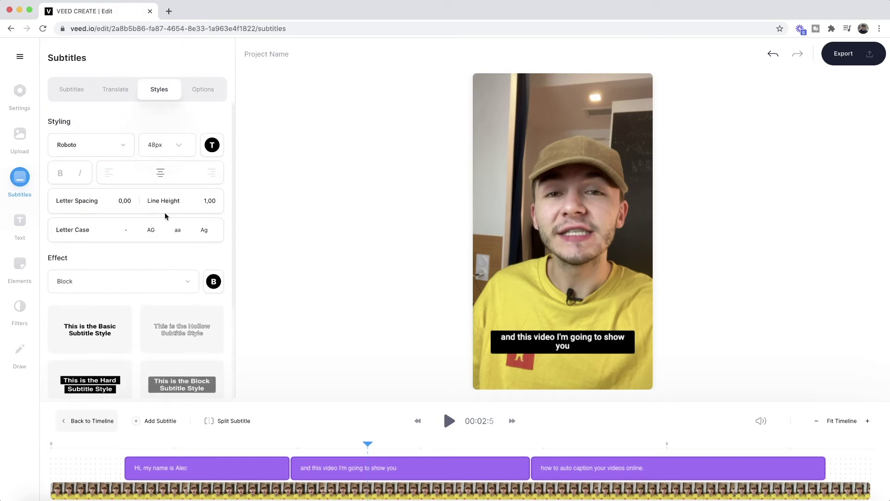
# Try the Drop and outlined Stylistic subtitle presets, then settle on Block
pyautogui.scroll(-3, 149, 244)
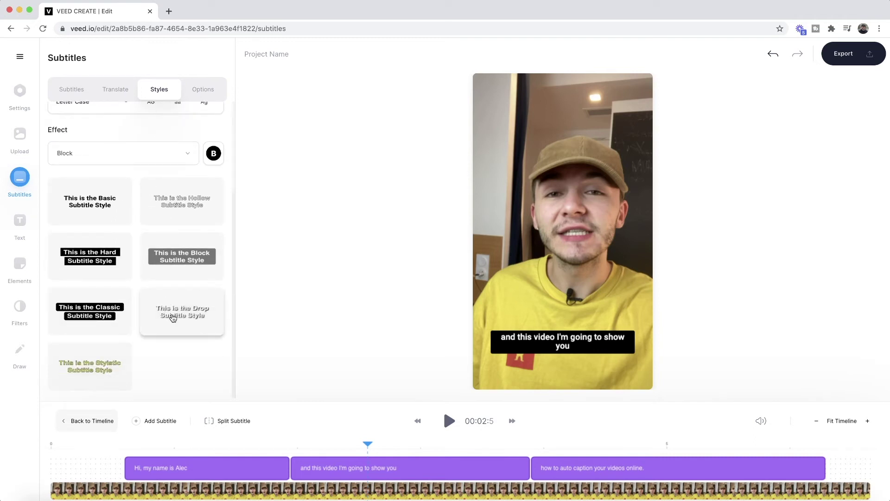
pyautogui.click(173, 318)
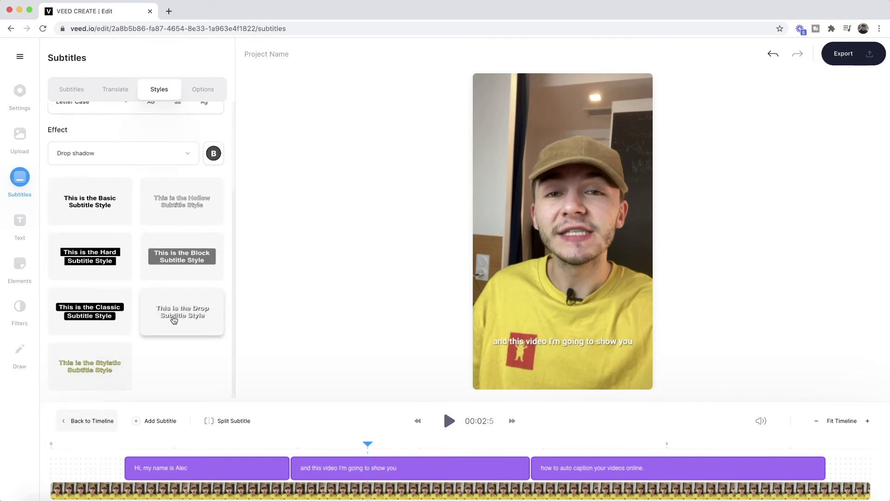
pyautogui.click(77, 386)
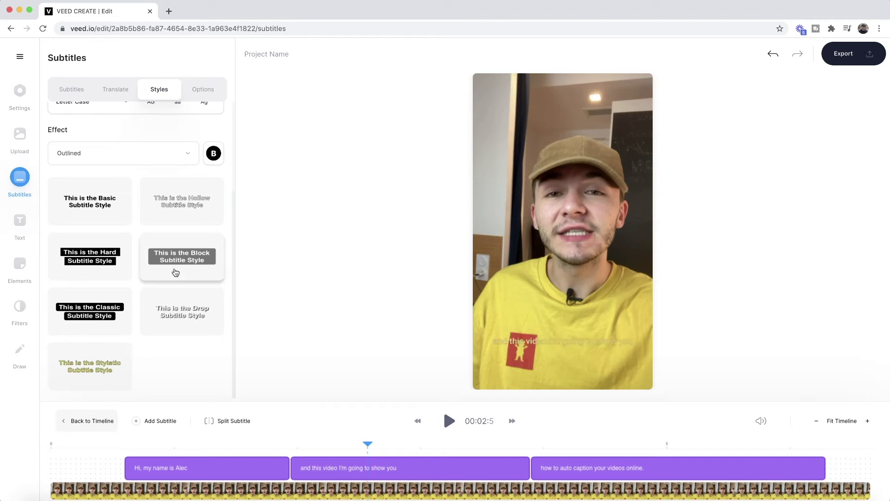
pyautogui.click(175, 272)
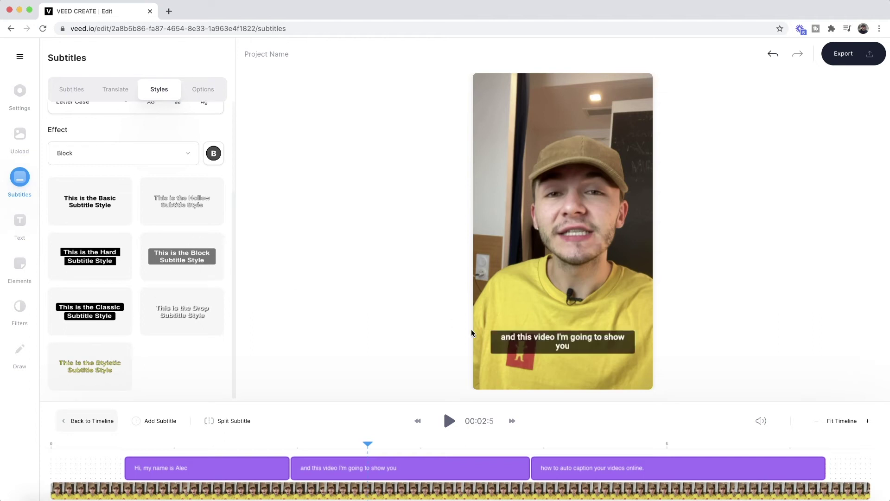
pyautogui.scroll(3, 183, 283)
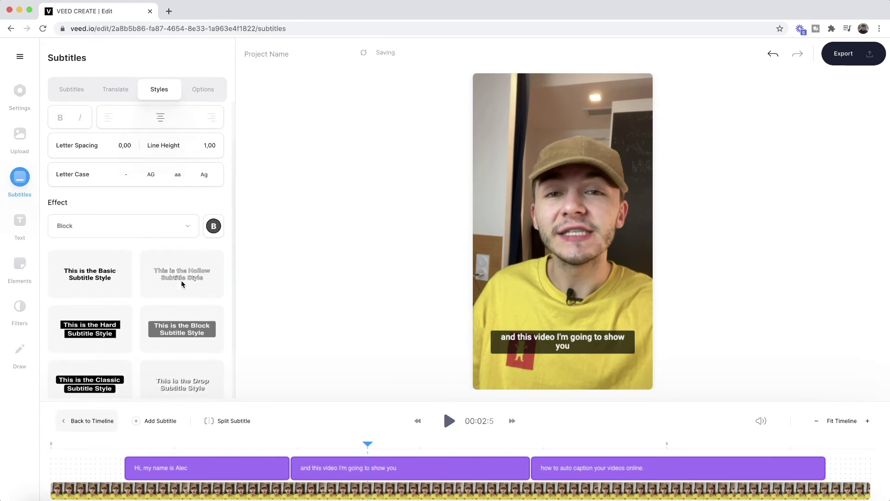
pyautogui.scroll(3, 182, 284)
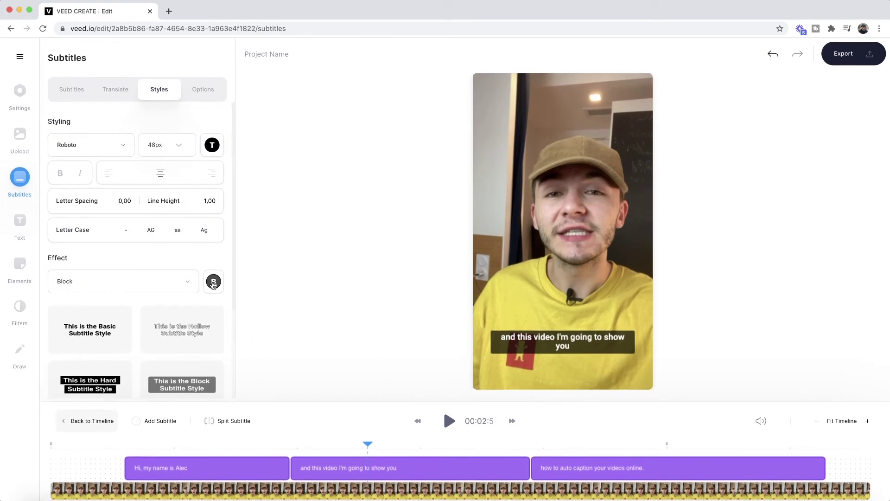
pyautogui.click(213, 282)
# Make the Block background pink #FF006A with lower opacity, keeping the Roboto font
pyautogui.click(171, 198)
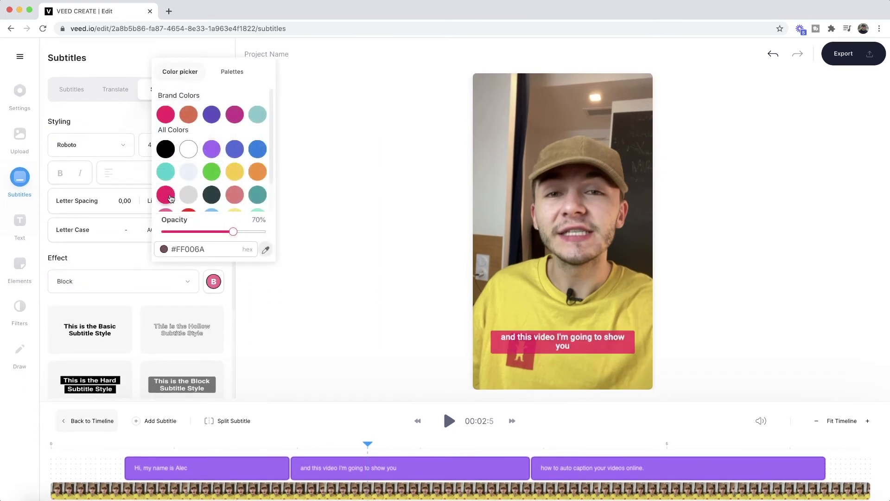
pyautogui.moveTo(231, 234); pyautogui.dragTo(209, 232)
pyautogui.click(110, 221)
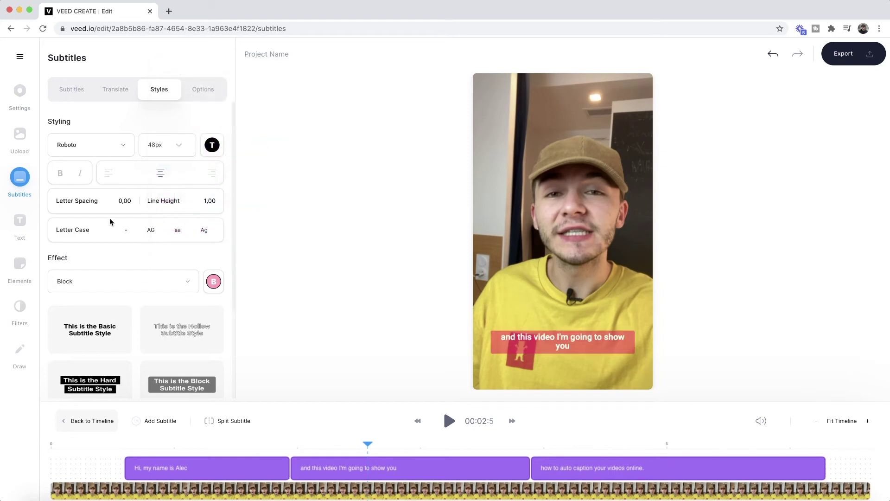
pyautogui.click(89, 145)
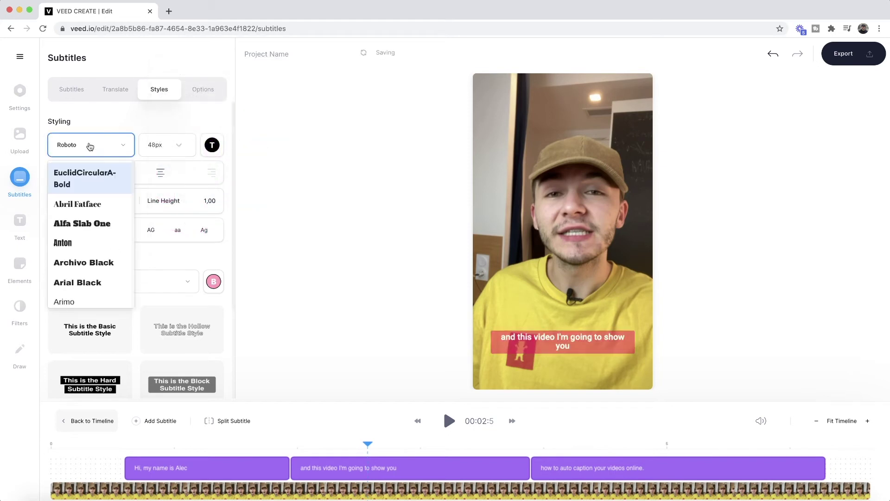
pyautogui.click(164, 130)
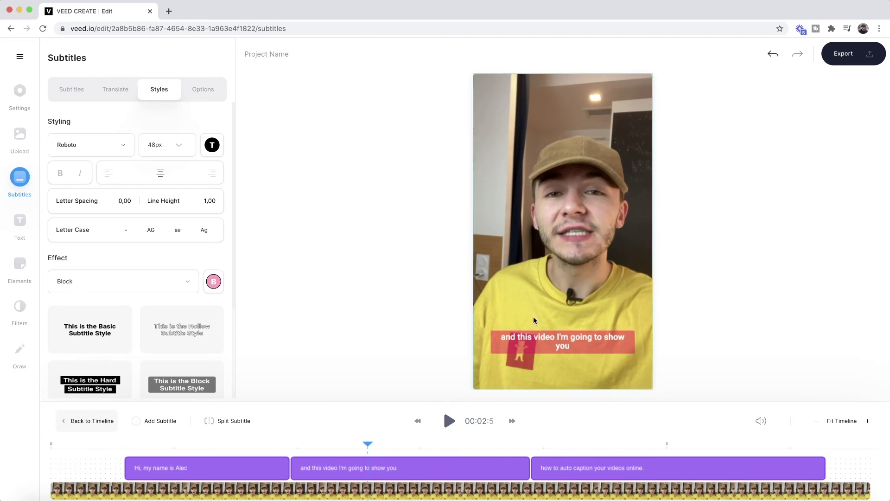
# Move the captions near the top of the frame and replay the video from the start
pyautogui.moveTo(545, 338); pyautogui.dragTo(563, 322)
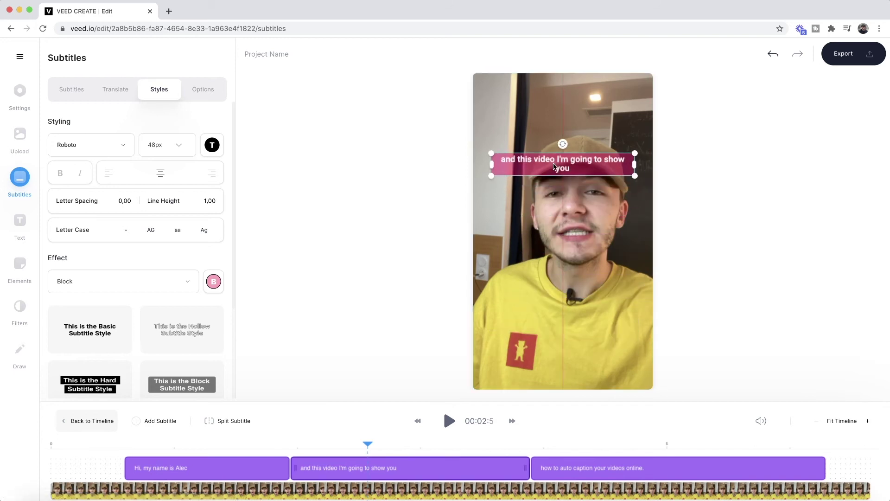
pyautogui.moveTo(554, 166); pyautogui.dragTo(554, 118)
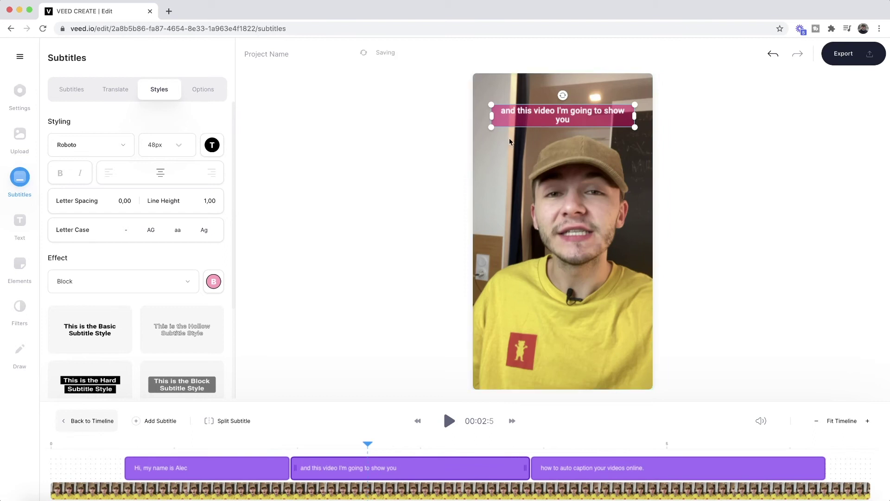
pyautogui.click(215, 450)
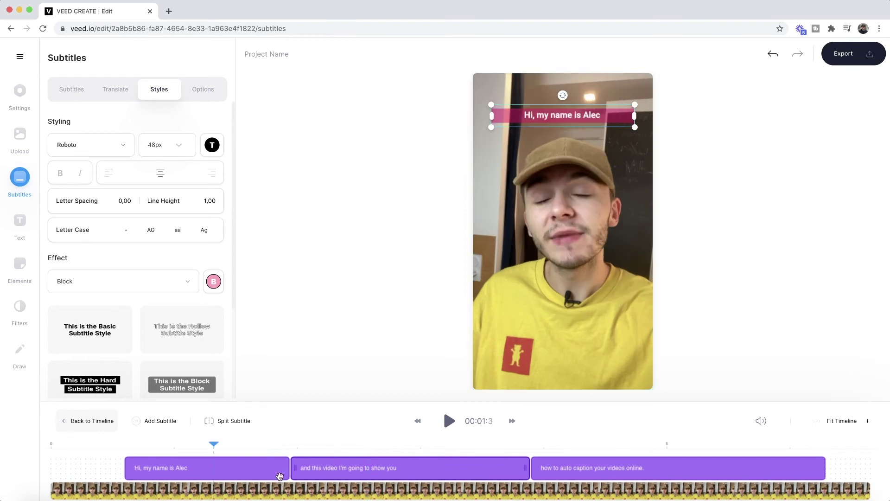
pyautogui.click(105, 457)
pyautogui.press('space')
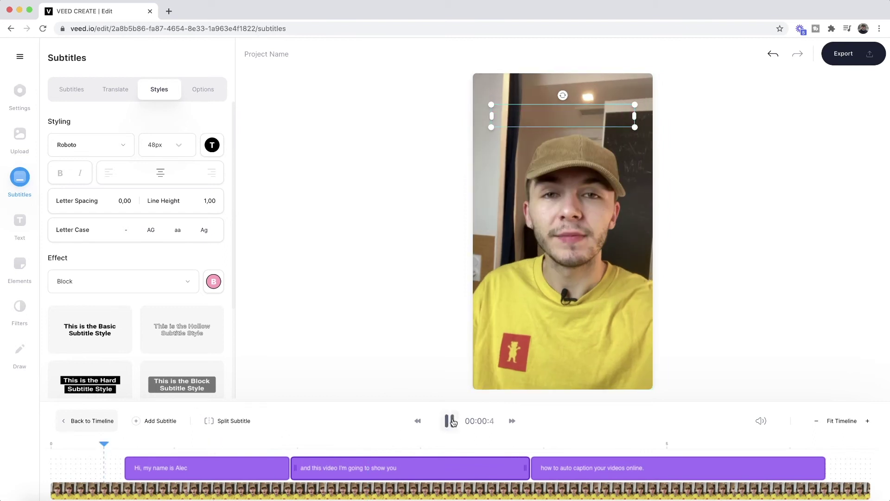
pyautogui.click(401, 347)
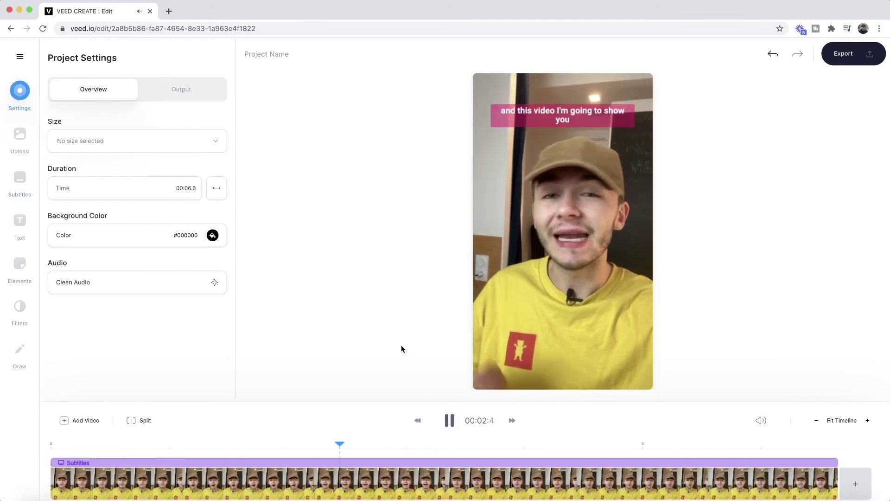
# Pause playback of the subtitled video
pyautogui.click(451, 422)
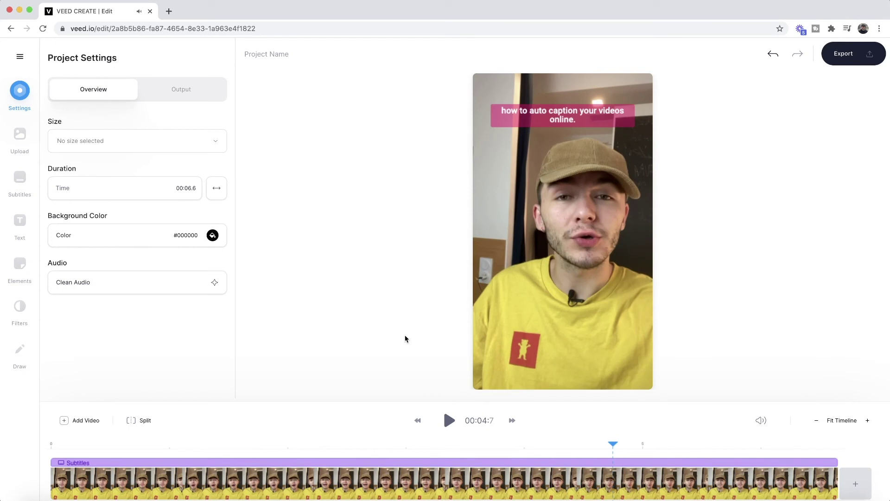